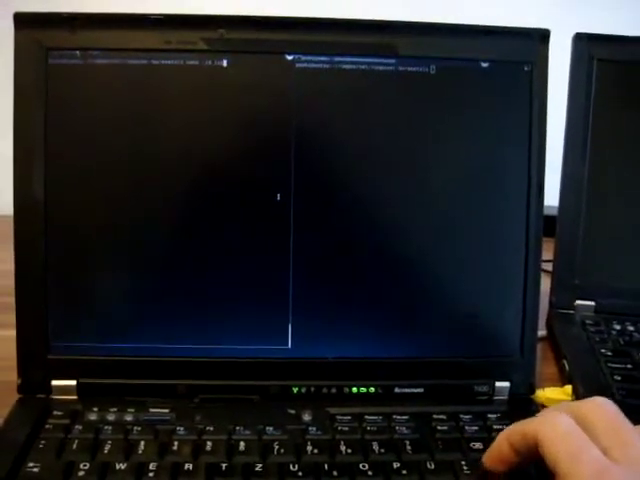
- Run make to build the kernel and write the bootable ISO image with grub-mkrescue
{"action": "key", "text": "Return"}
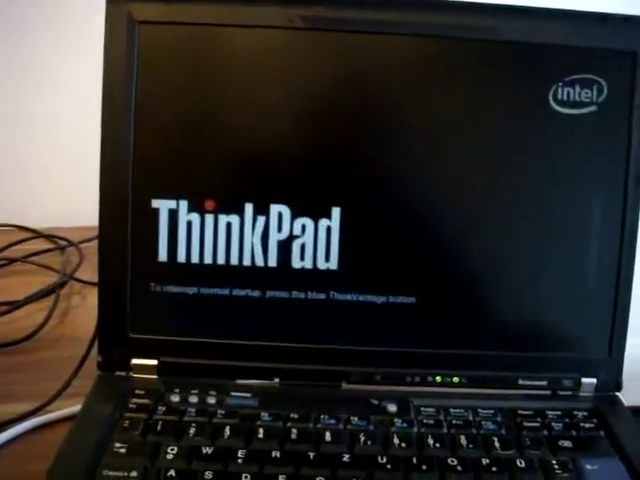
- Interrupt the ThinkPad startup with F12 to choose the USB stick as boot device
{"action": "key", "text": "F12"}
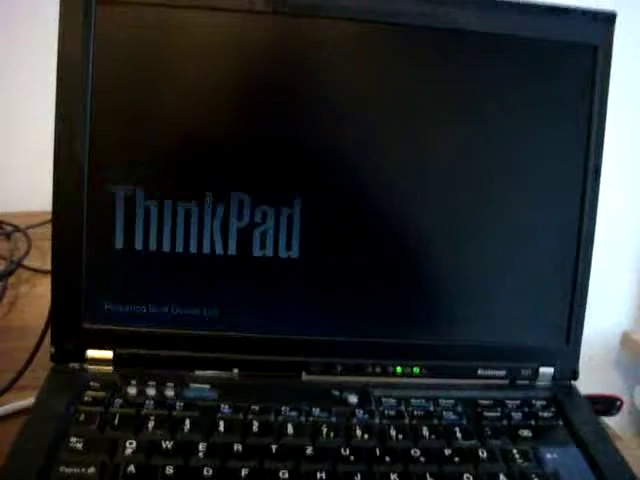